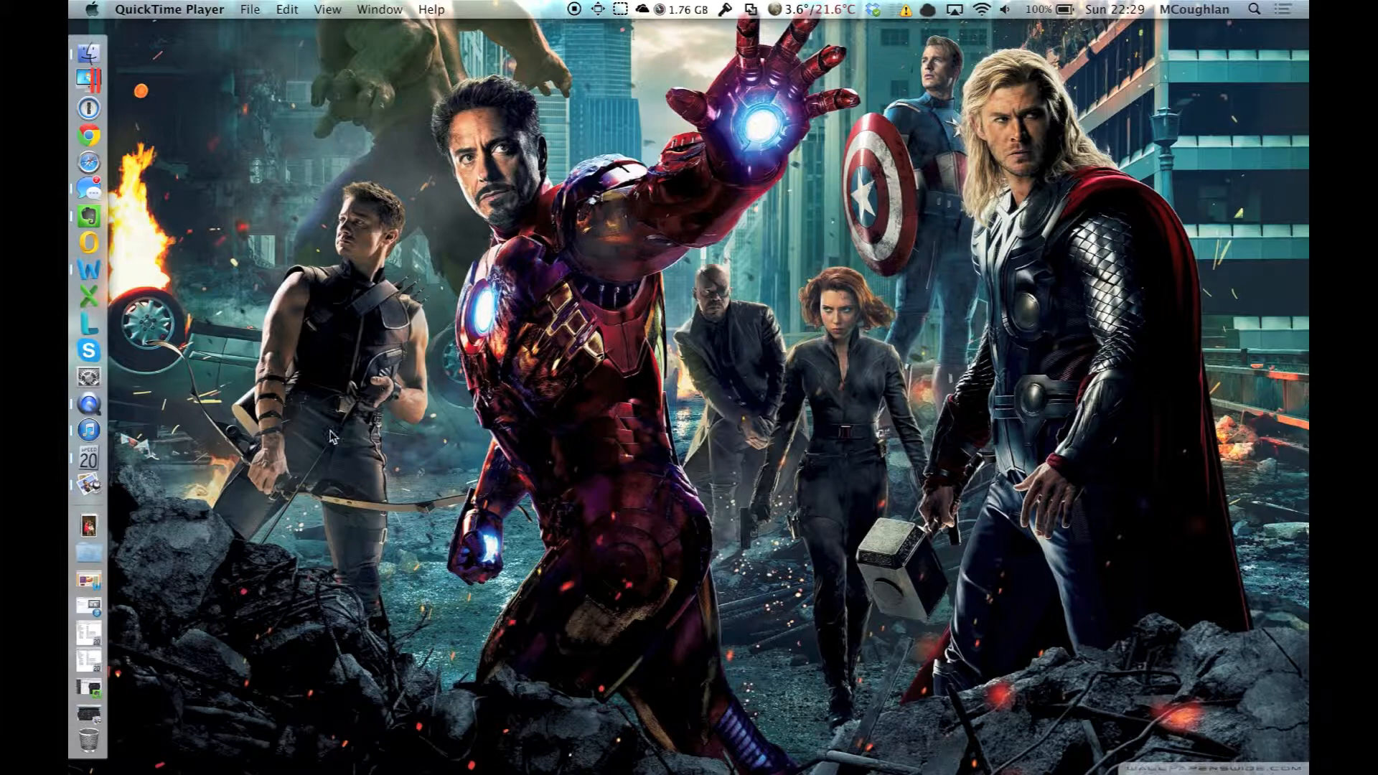
# - Review the 2013 MBP and 2011 MBP Discrete Graphics Xbench result files, then close both
pyautogui.click(89, 668)
pyautogui.click(92, 659)
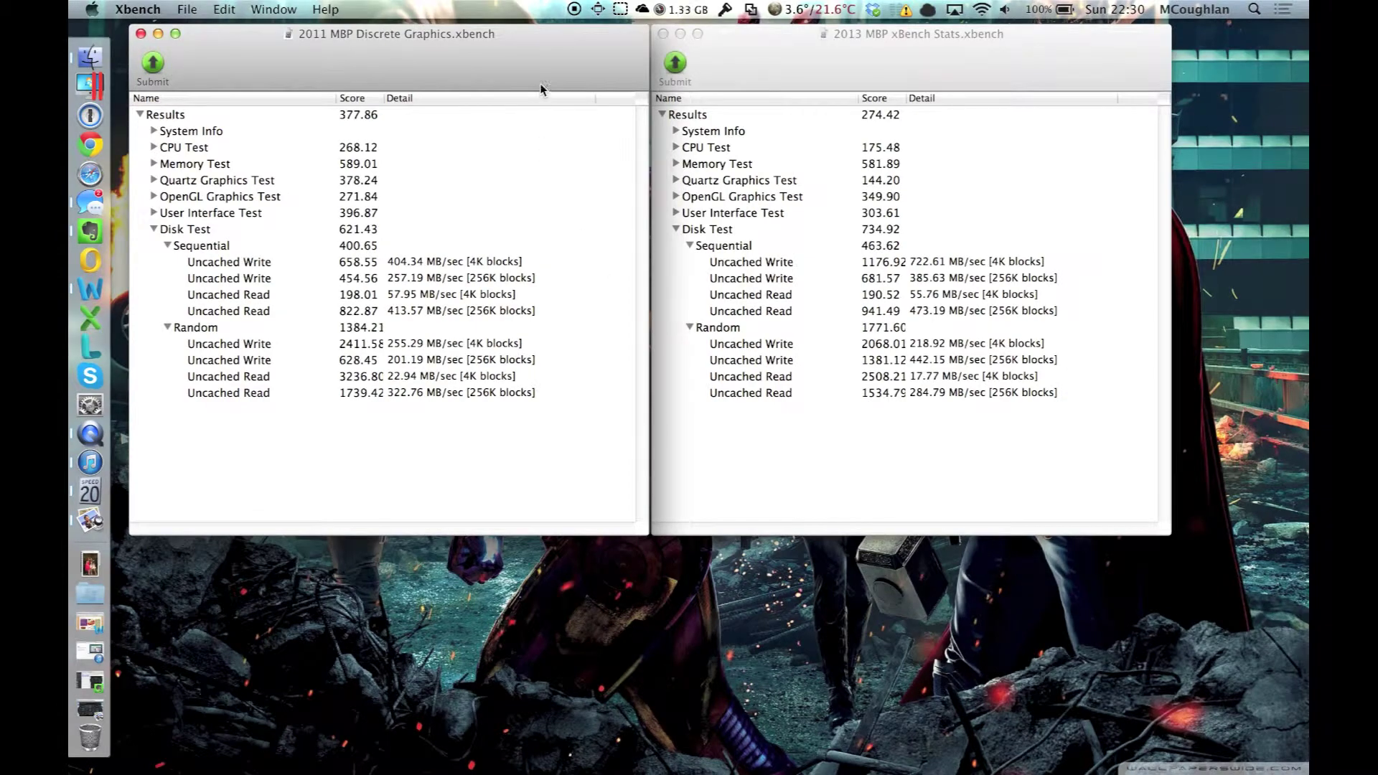
pyautogui.press('super+w')
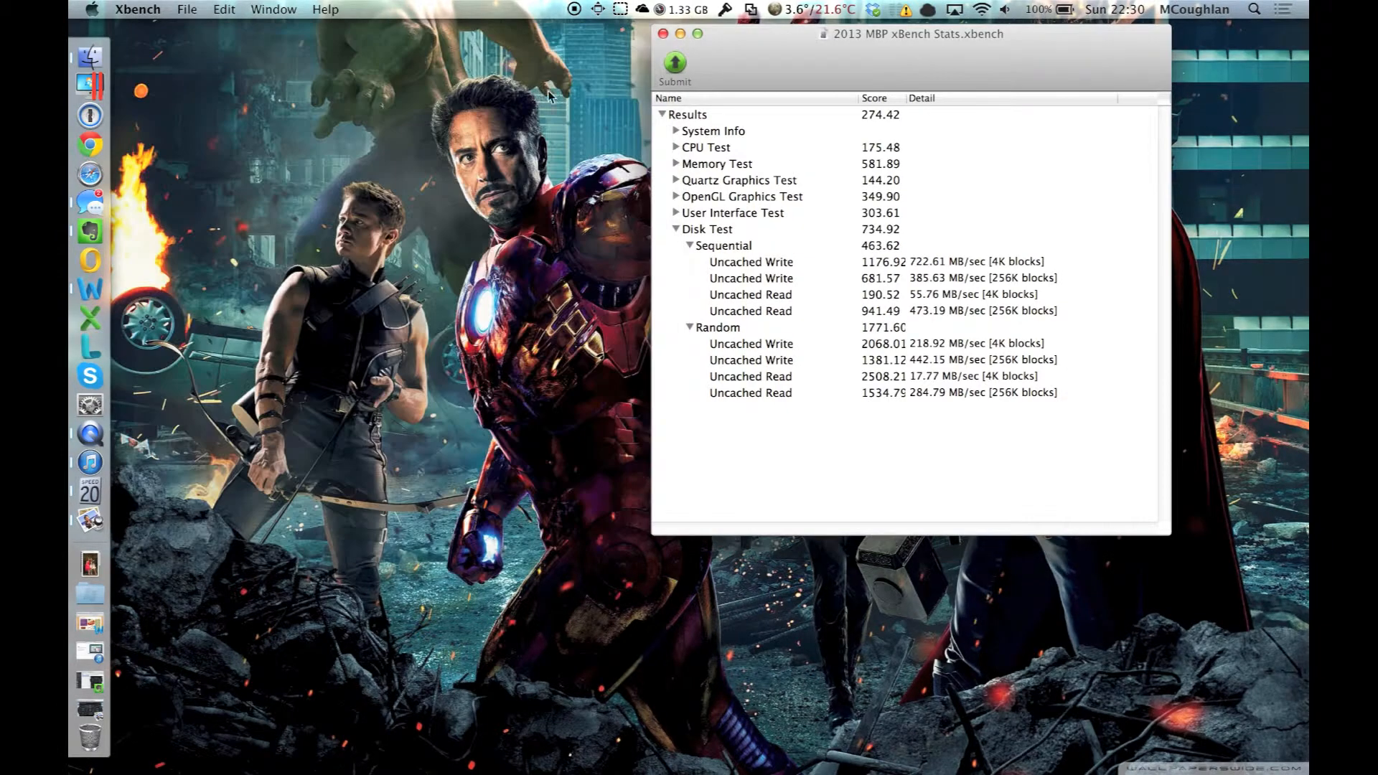
pyautogui.press('super+w')
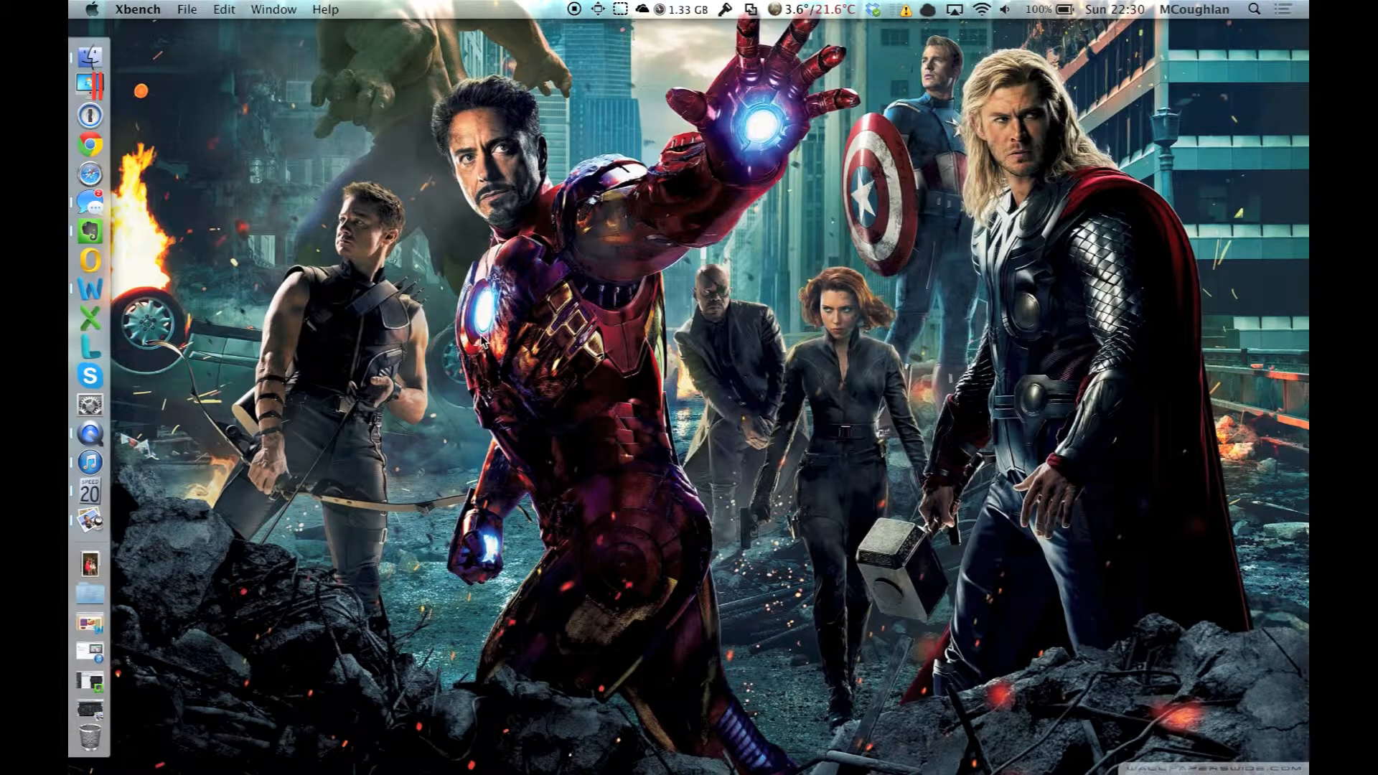
# - View the saved Disk Speed Test screenshot and launch Blackmagic Disk Speed Test via Spotlight
pyautogui.click(90, 522)
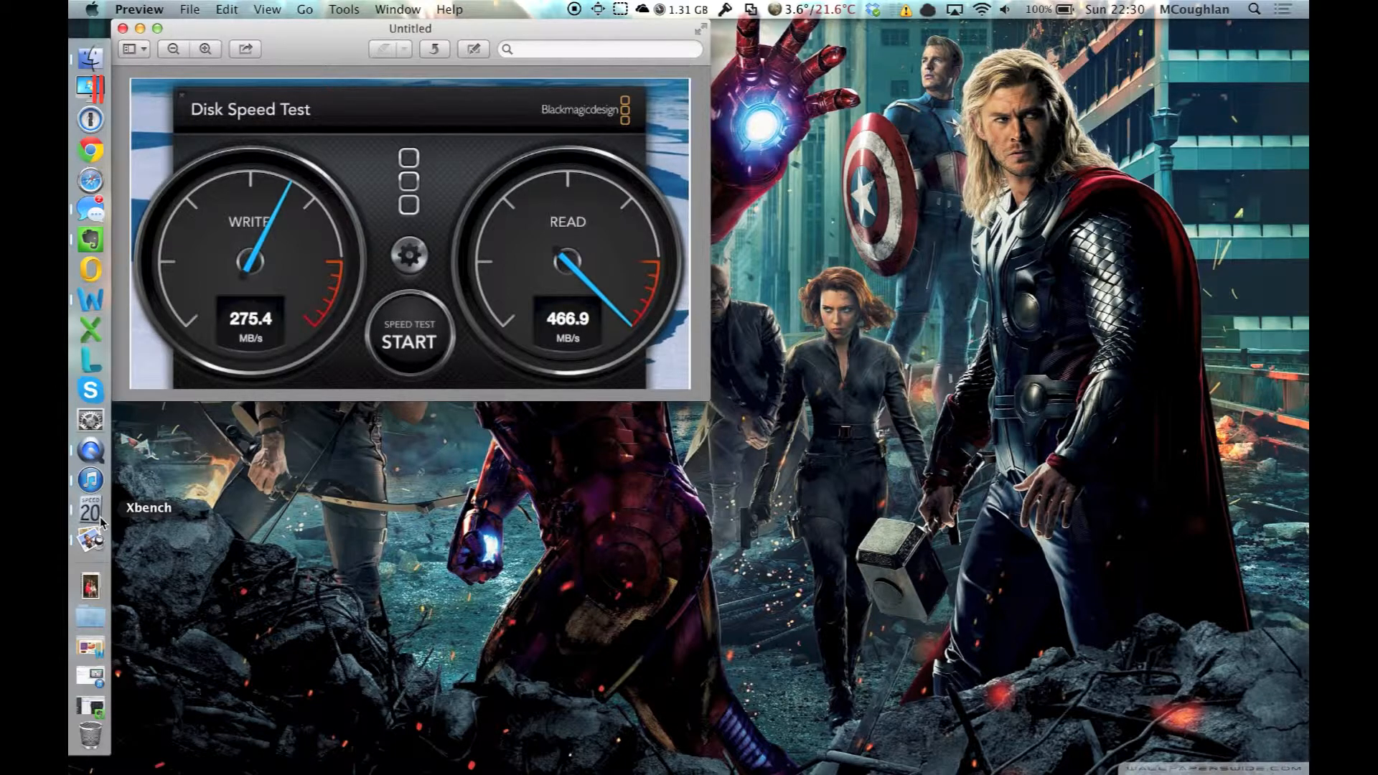
pyautogui.press('super+space')
pyautogui.write('black')
pyautogui.press('Return')
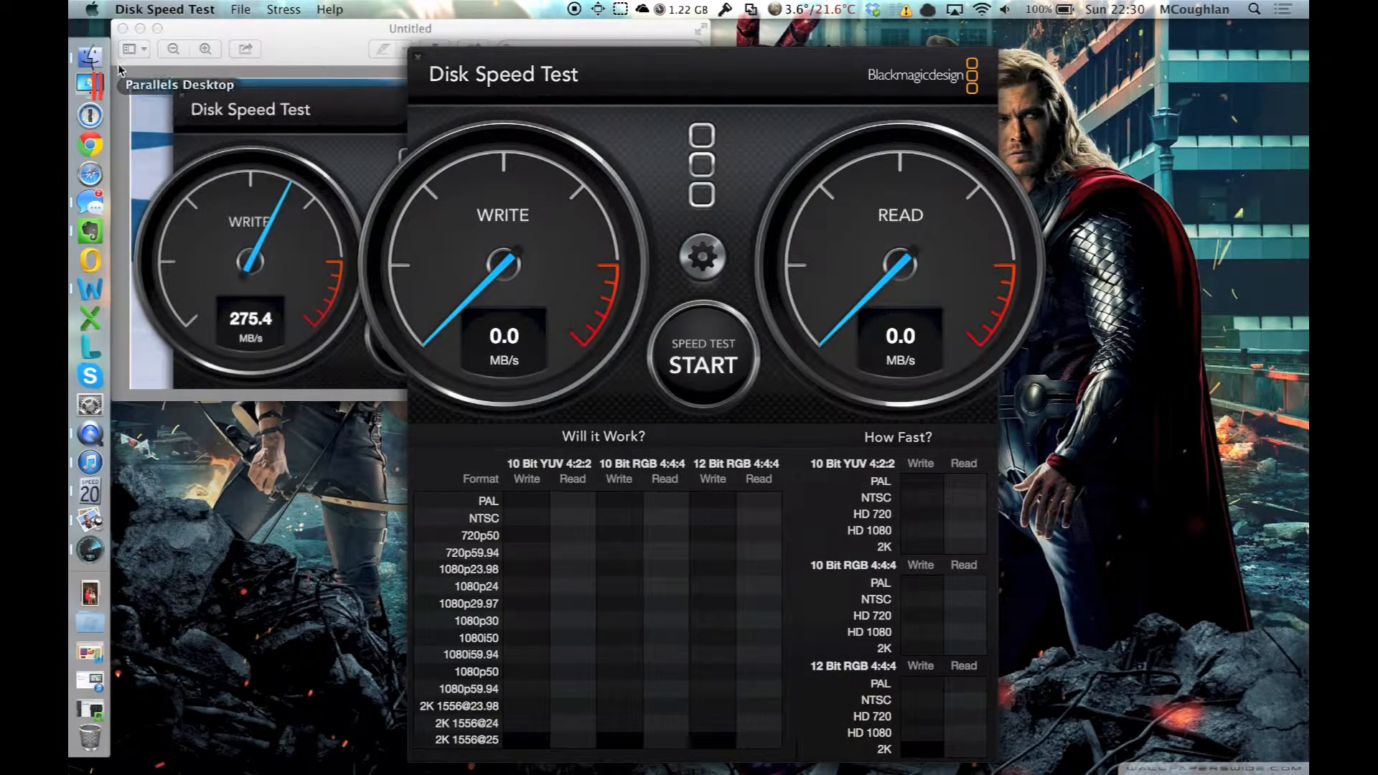
# - Close the screenshot, nudge the window up, and run the test to about 555 MB/s write and 664 MB/s read
pyautogui.click(124, 28)
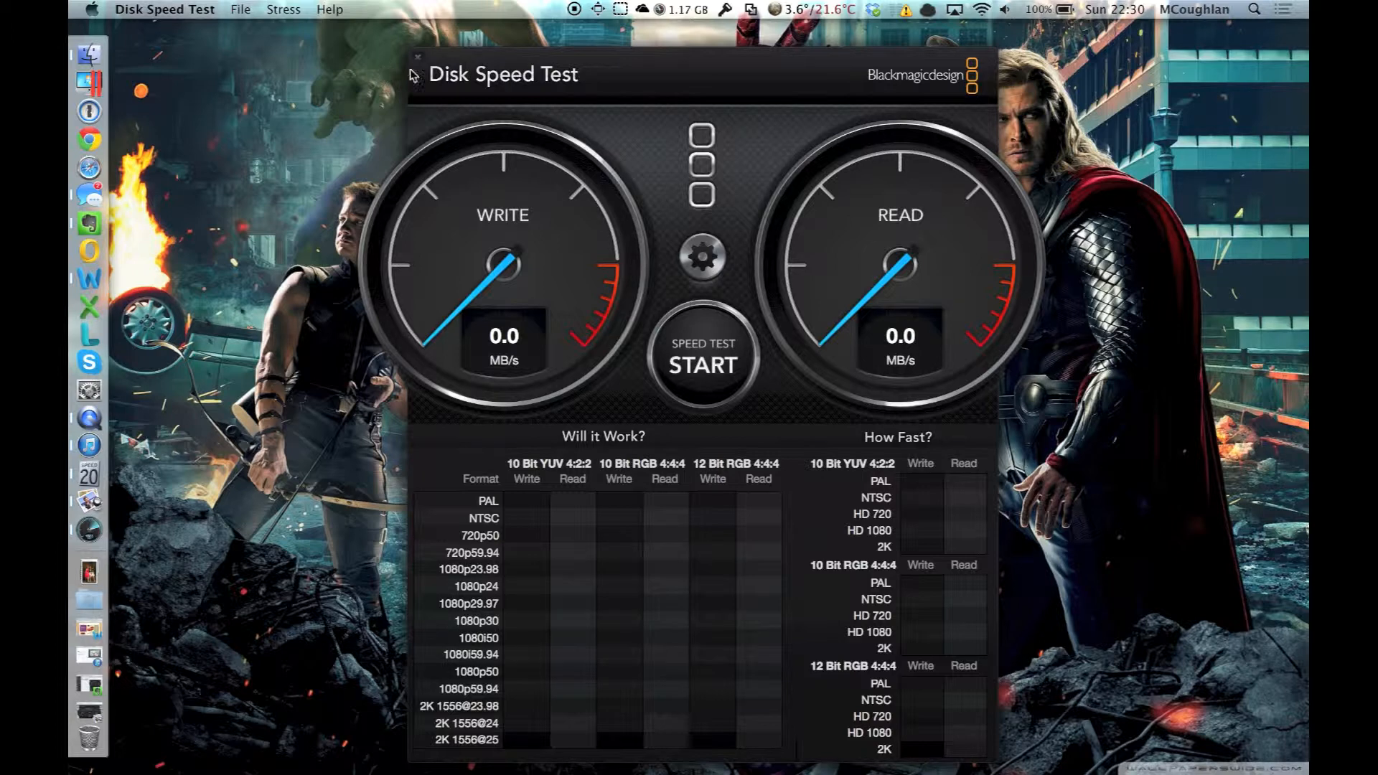
pyautogui.moveTo(617, 75); pyautogui.dragTo(616, 59)
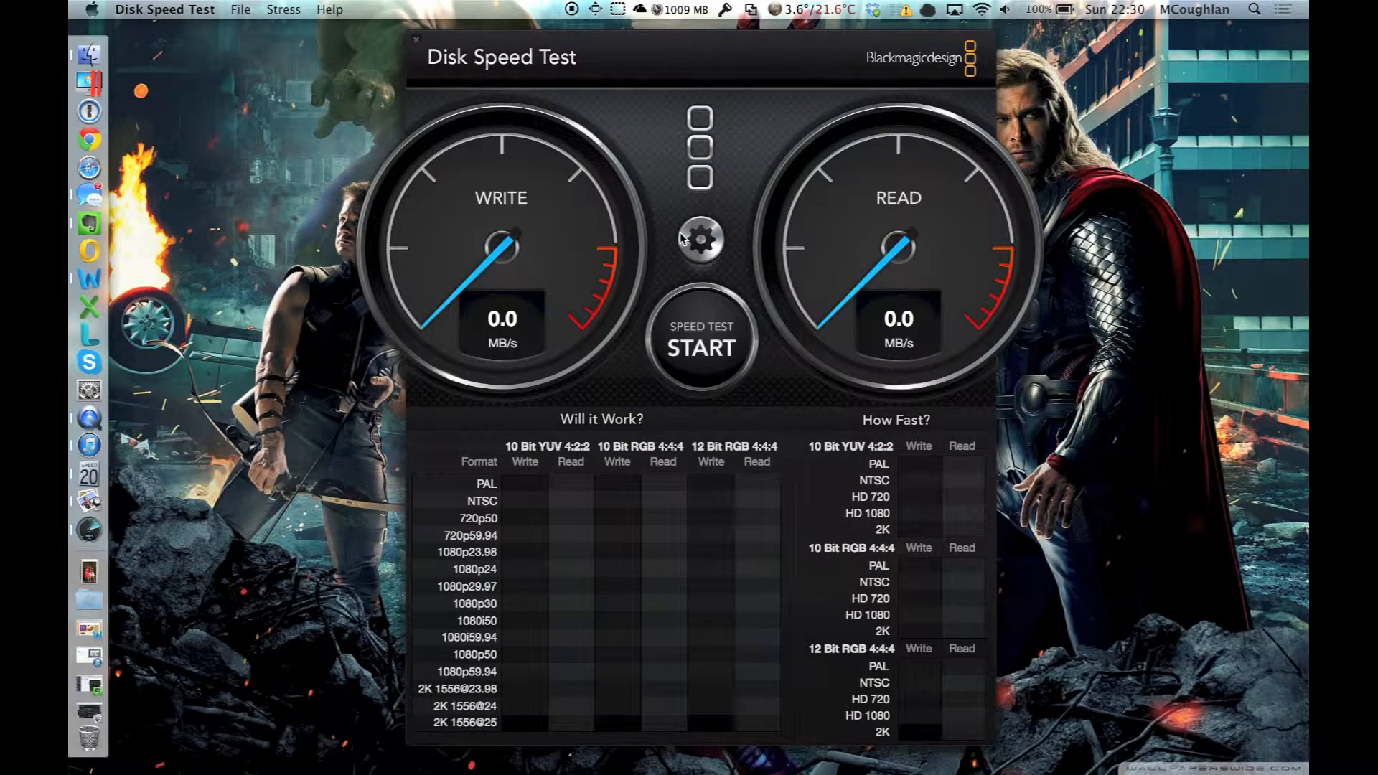
pyautogui.click(714, 342)
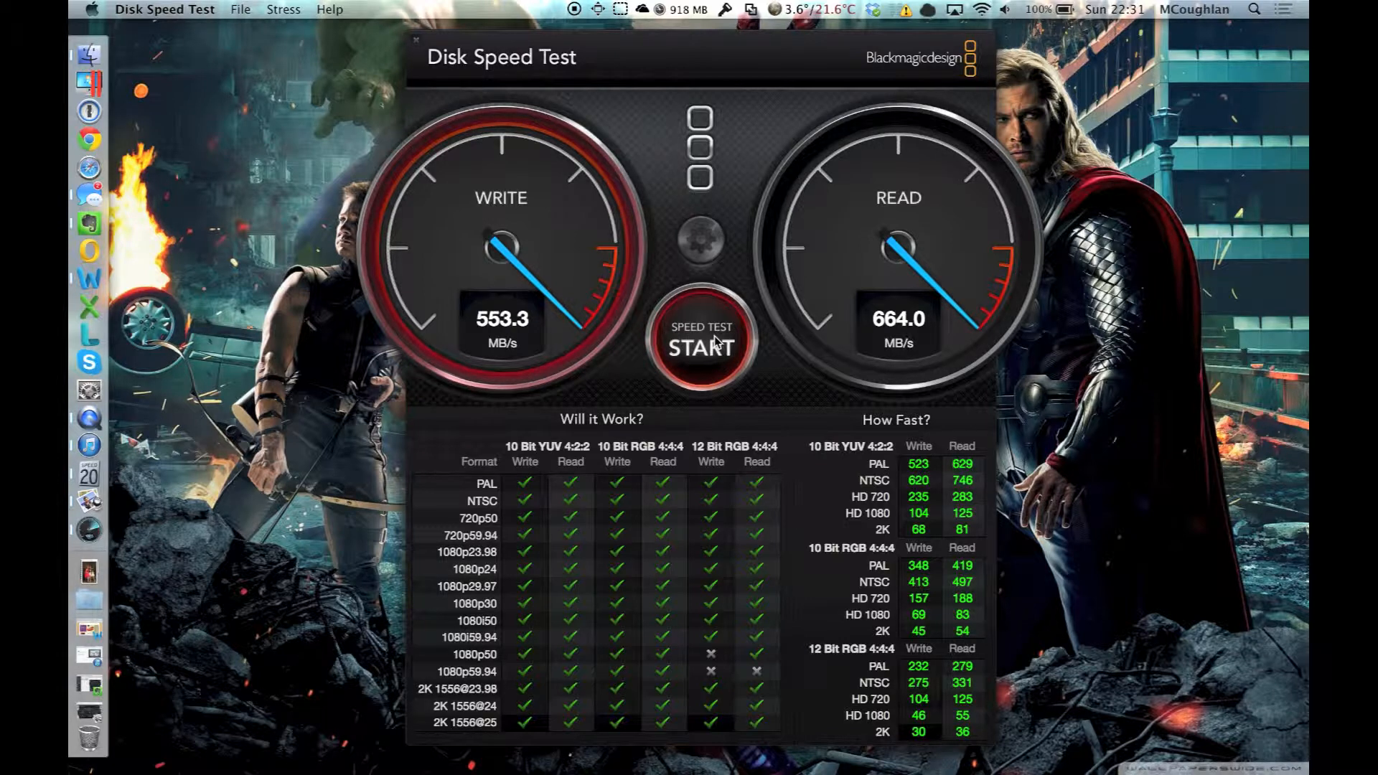
pyautogui.click(714, 336)
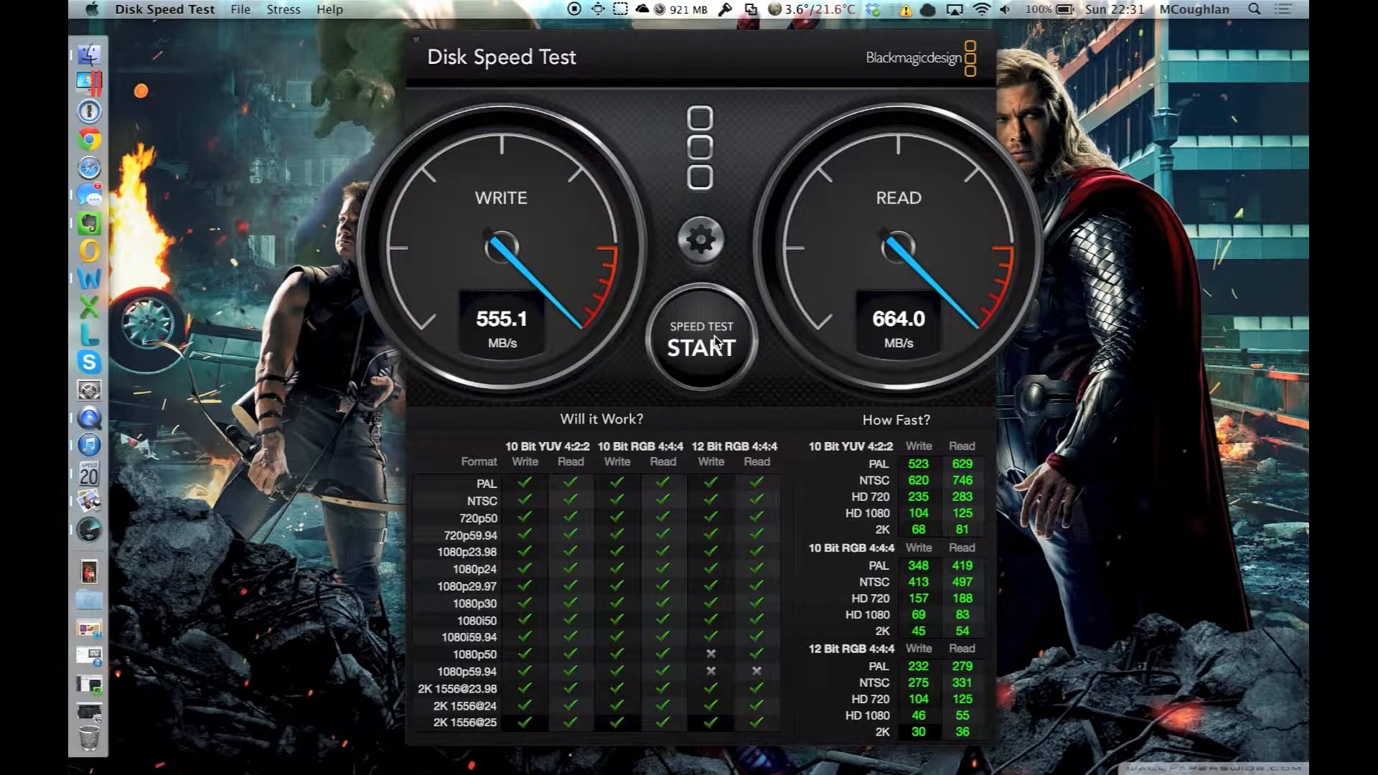